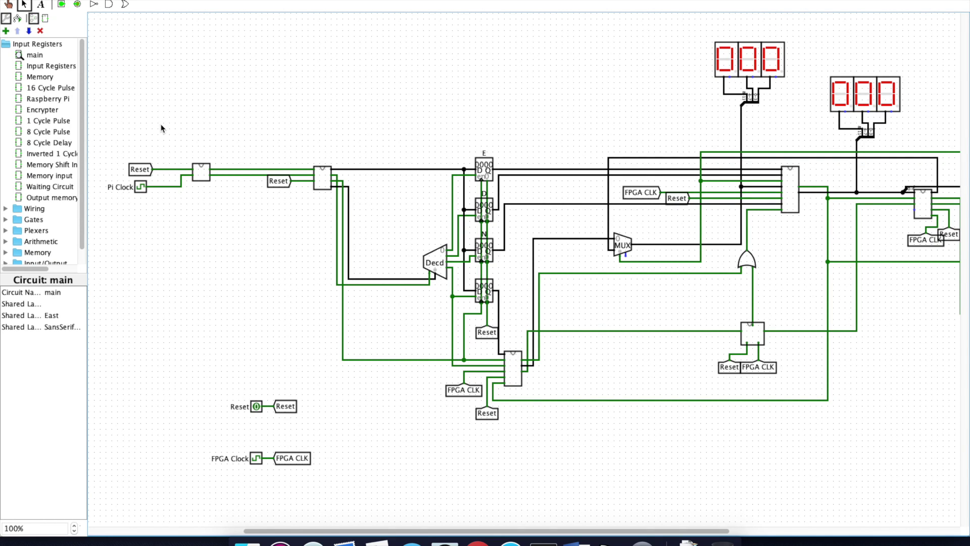
Step: Scroll across the main circuit and select the Raspberry Pi subcircuit block
scroll(153, 137, "right", 15)
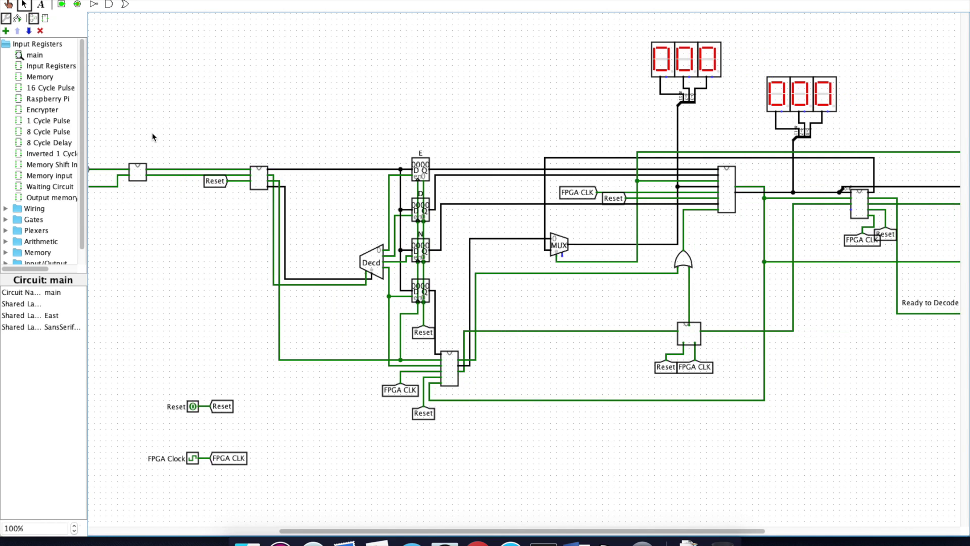
scroll(153, 137, "left", 20)
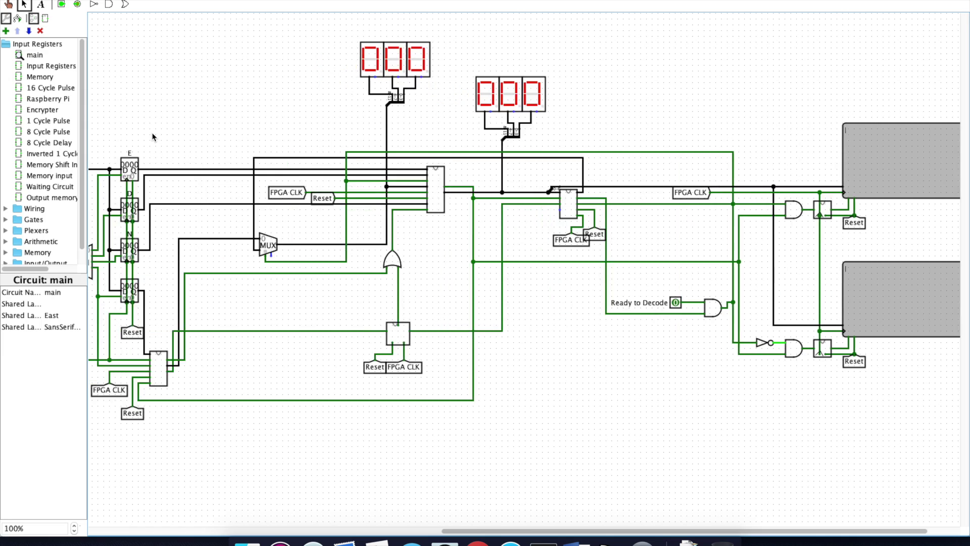
scroll(153, 137, "right", 5)
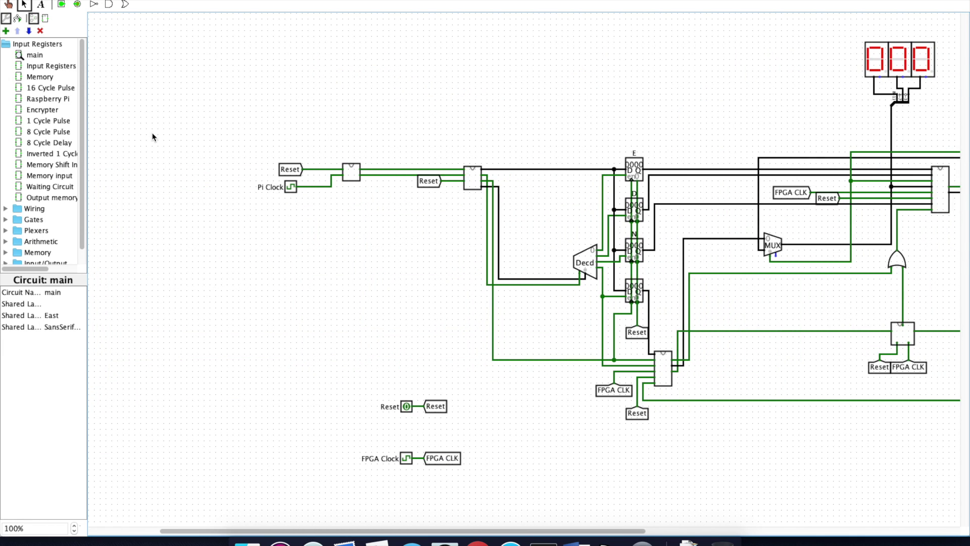
scroll(153, 137, "right", 1)
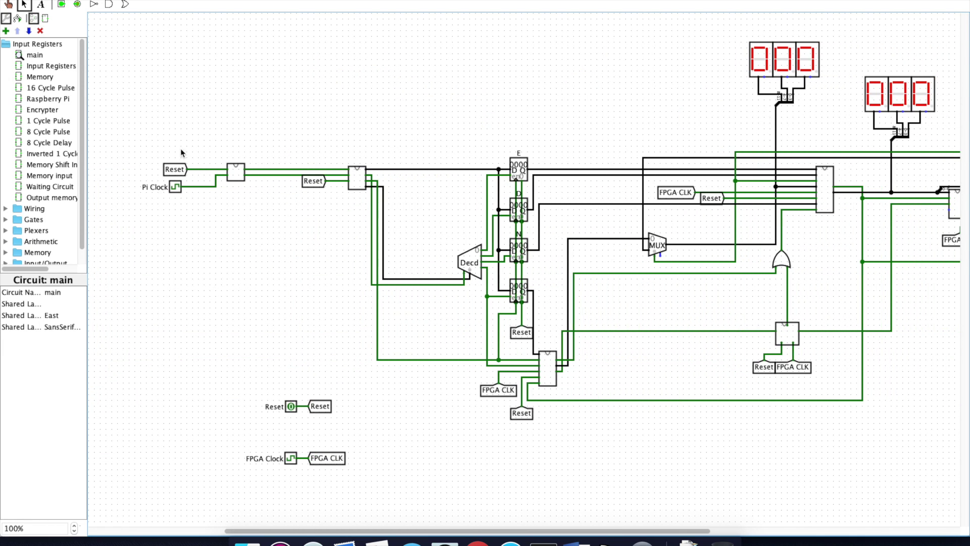
left_click(240, 175)
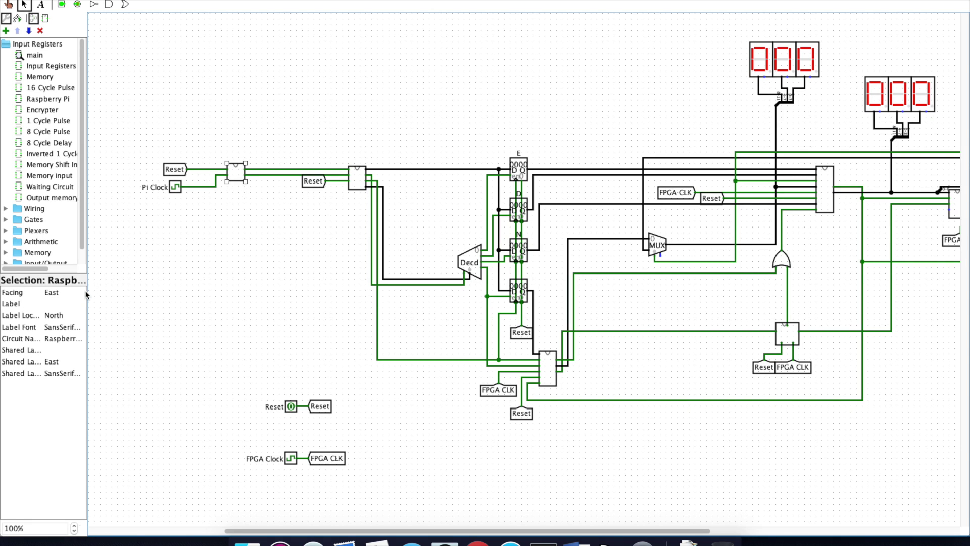
Step: Widen the explorer and attribute panels, then reselect the Raspberry Pi block
left_click_drag(86, 294, 142, 295)
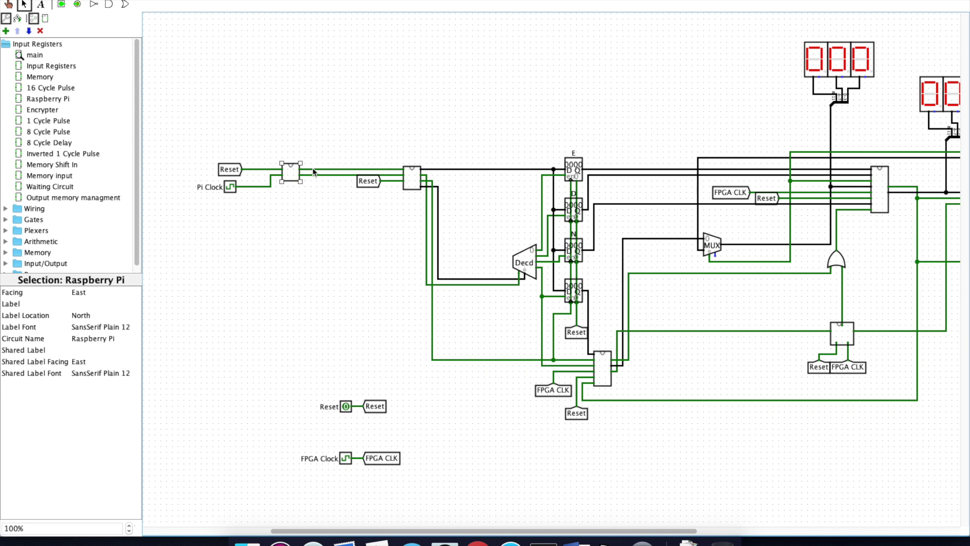
left_click_drag(337, 101, 417, 108)
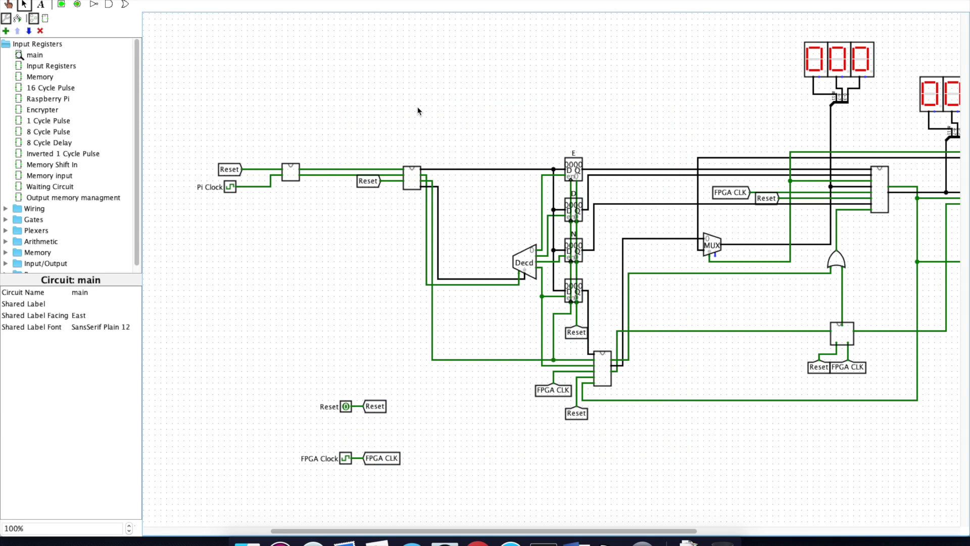
left_click(291, 177)
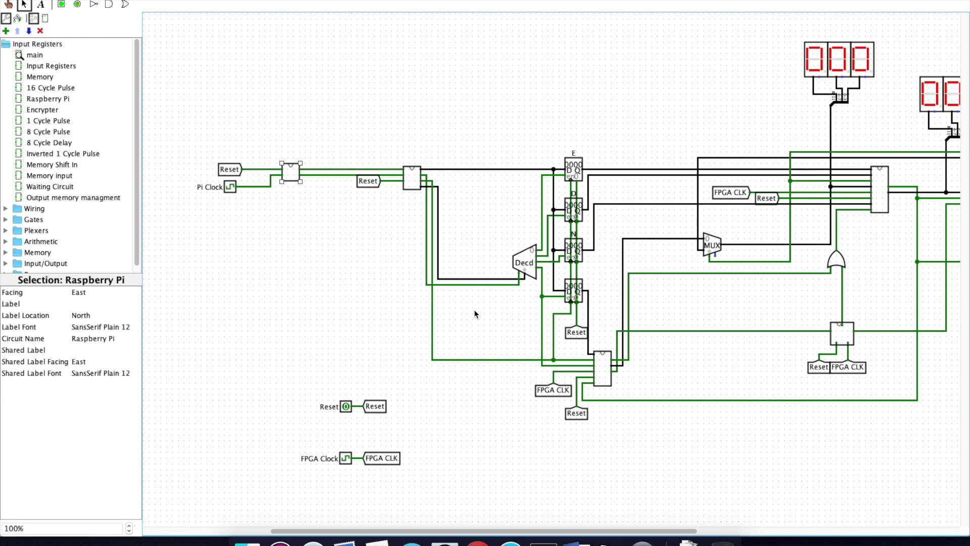
left_click(412, 183)
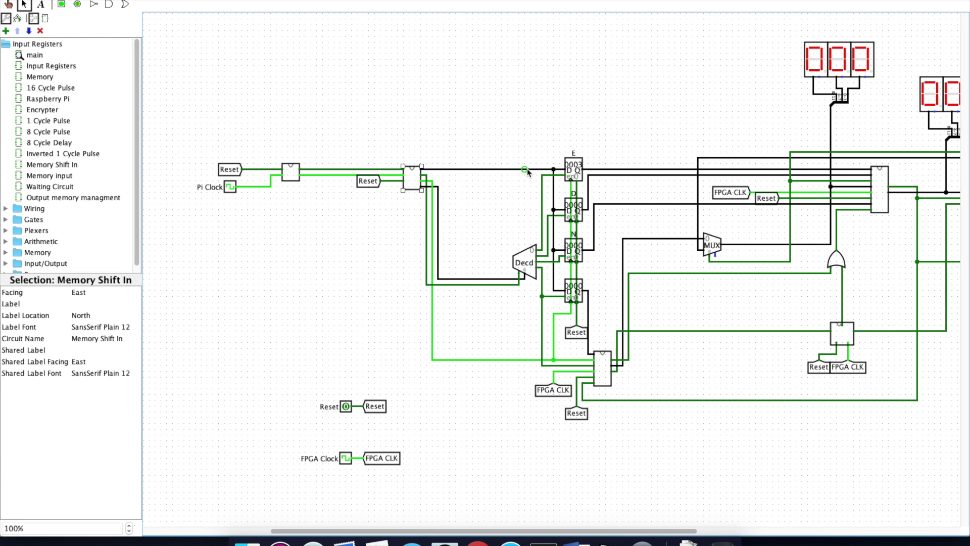
left_click(580, 167)
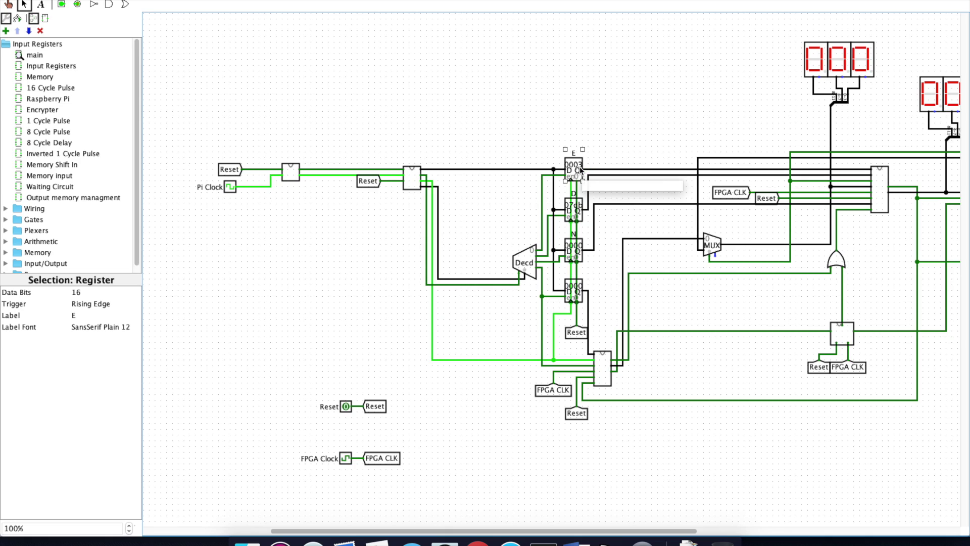
left_click(581, 223)
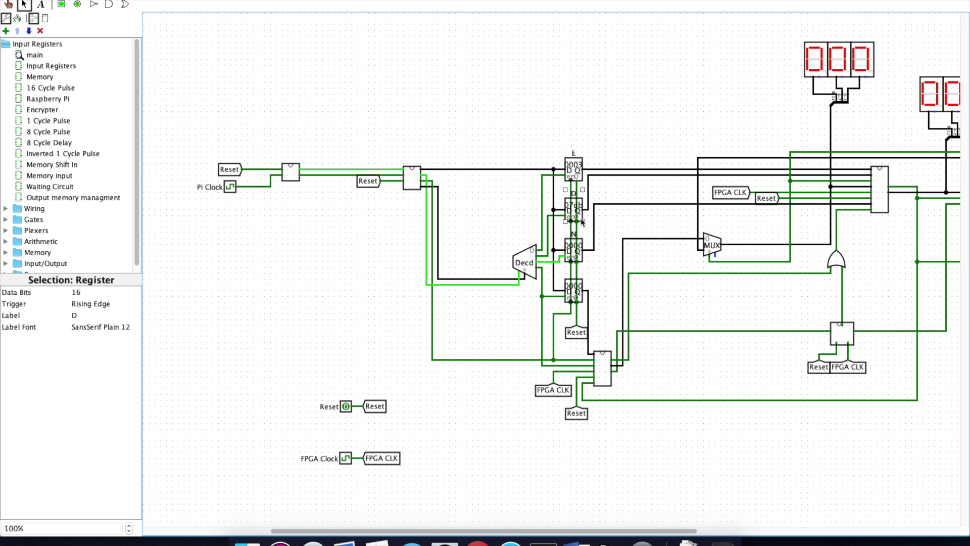
left_click(581, 246)
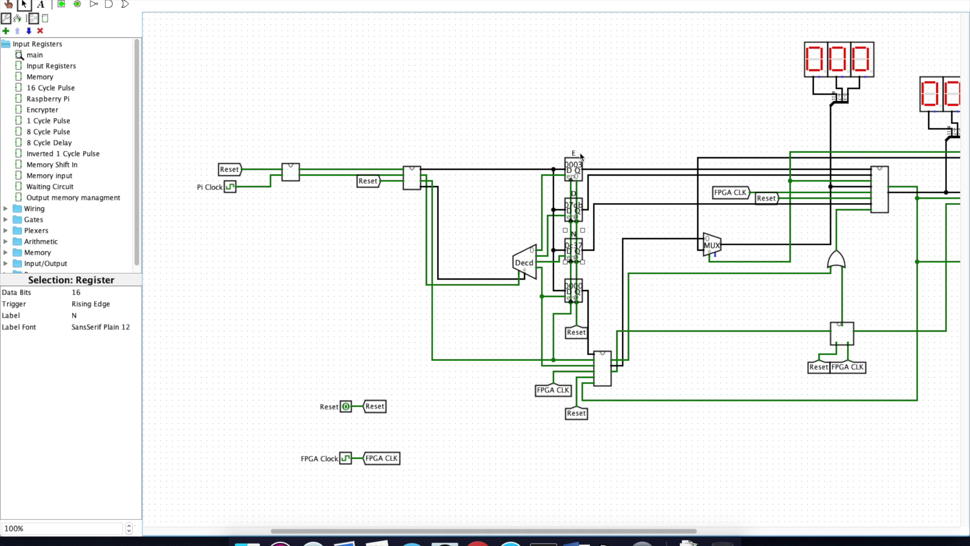
left_click(581, 300)
scroll(602, 387, "right", 10)
left_click(352, 354)
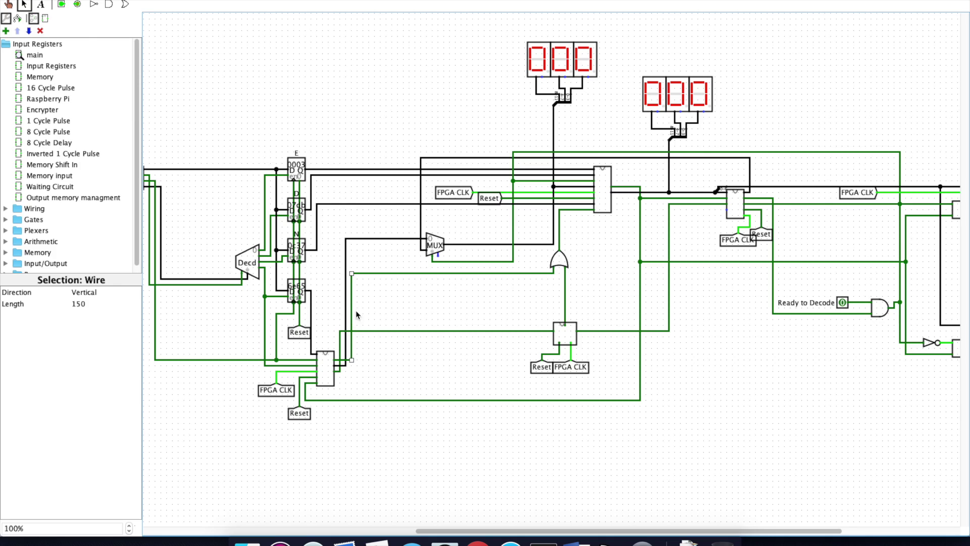
left_click(607, 207)
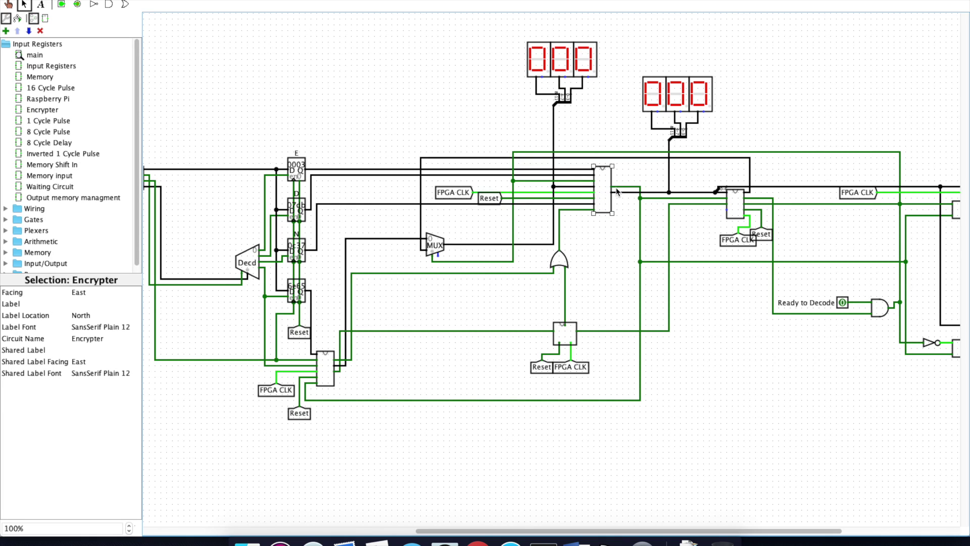
scroll(556, 197, "right", 5)
left_click(461, 194)
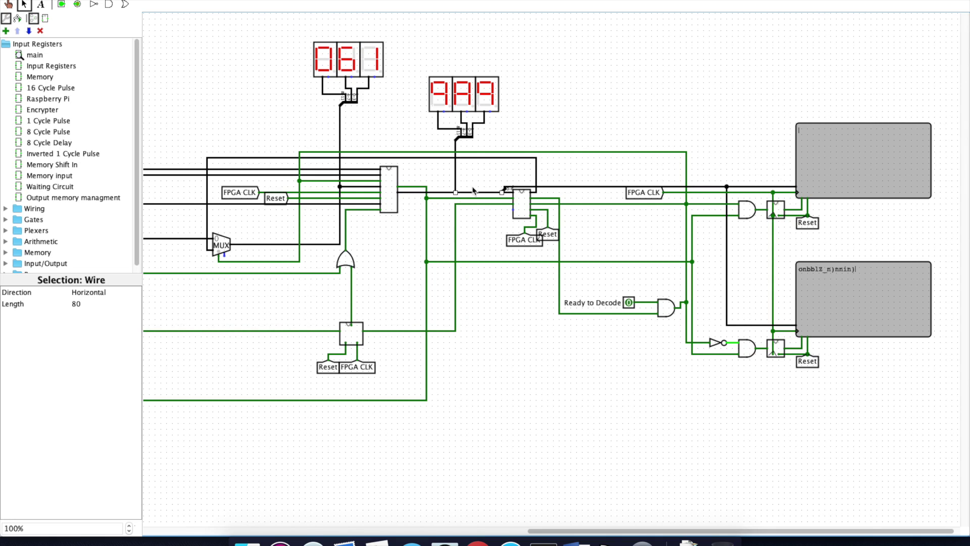
left_click(525, 202)
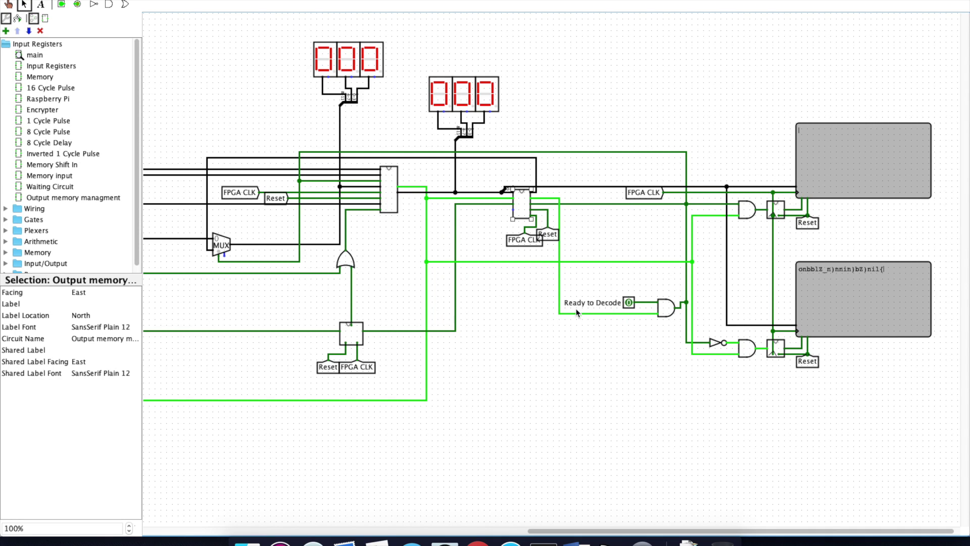
left_click(408, 157)
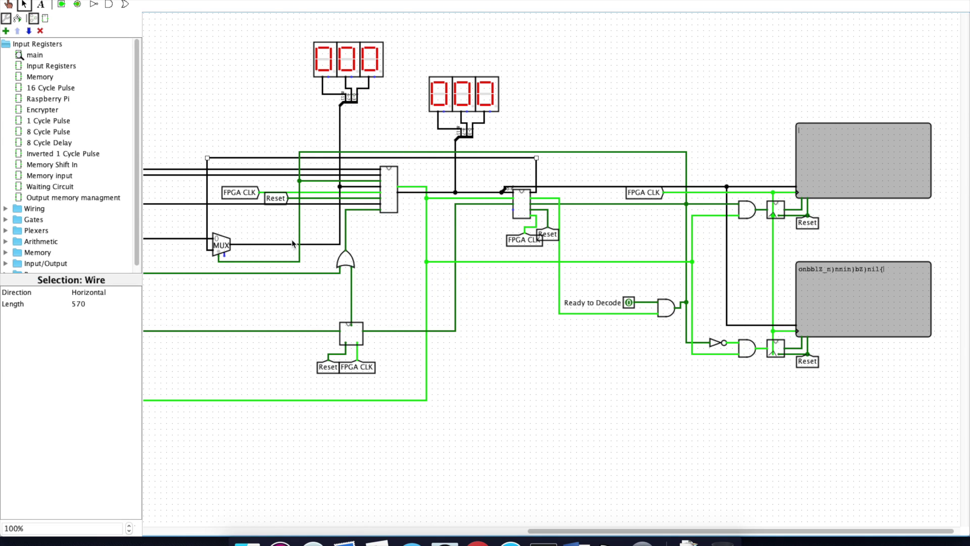
left_click(391, 201)
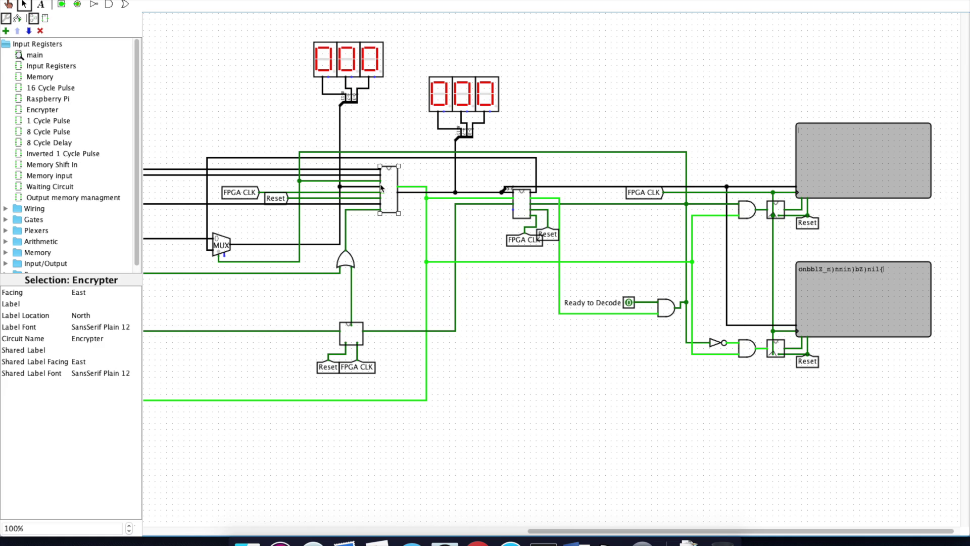
left_click(342, 178)
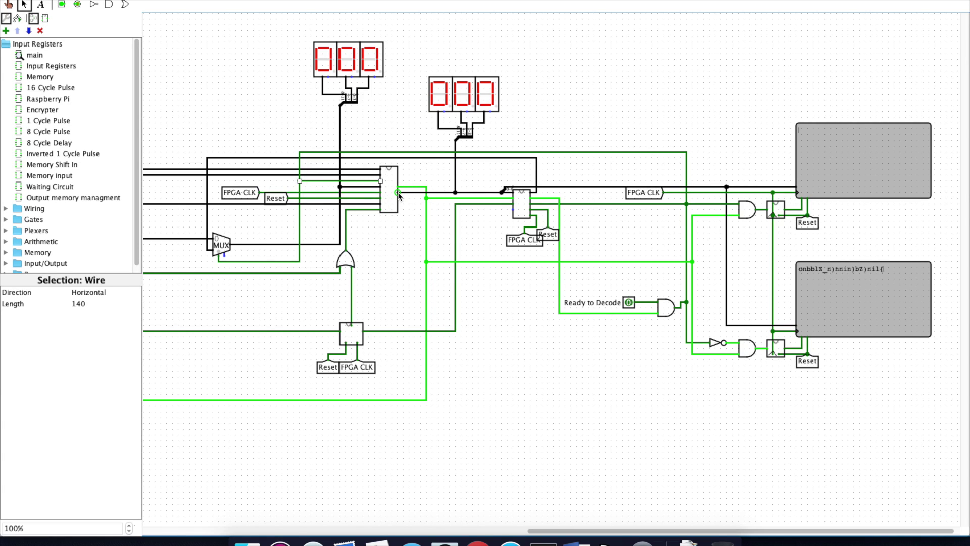
left_click(438, 193)
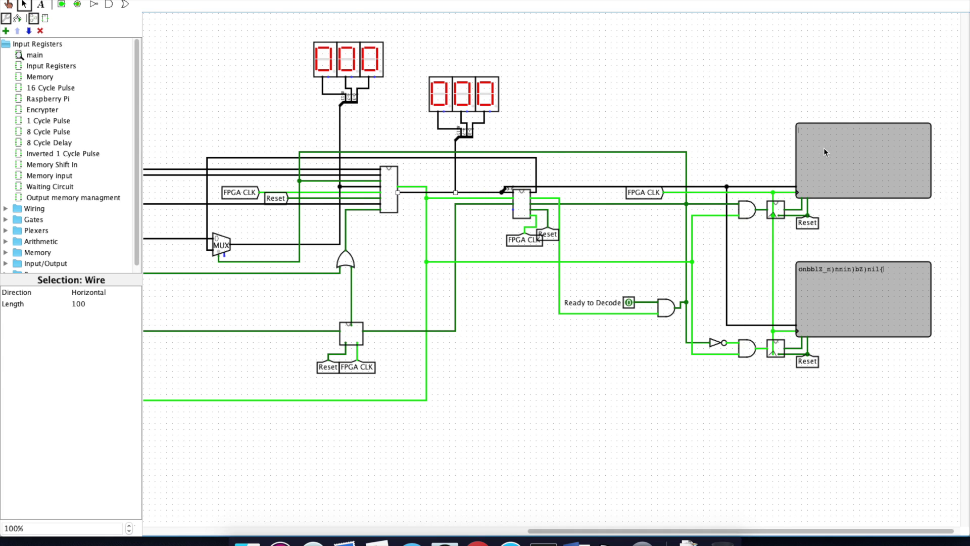
Step: Switch to the Poke tool with Ctrl+1 to change simulation input values
key("ctrl+1")
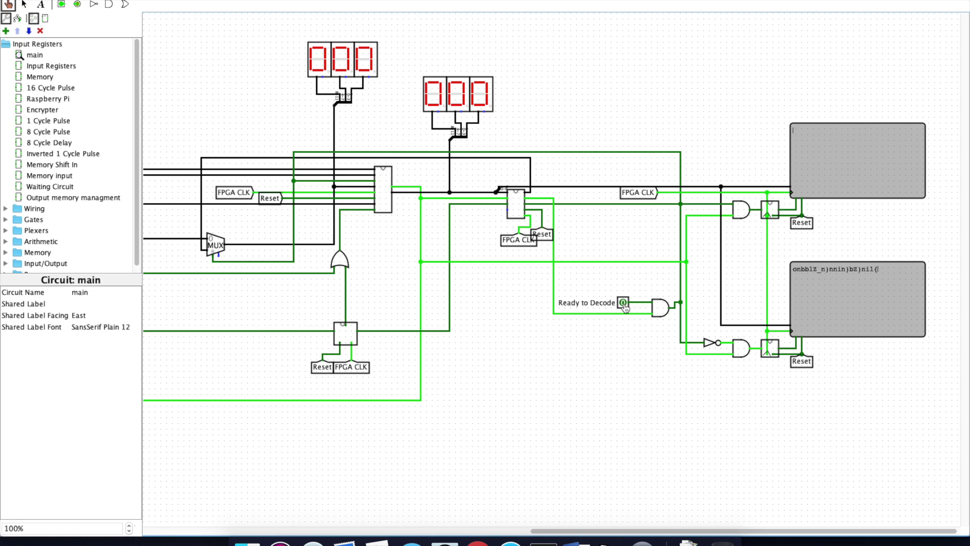
Step: Set the Ready to Decode pin to 1, then return to the Select tool and mark out the upper terminal area
left_click(624, 304)
left_click(624, 303)
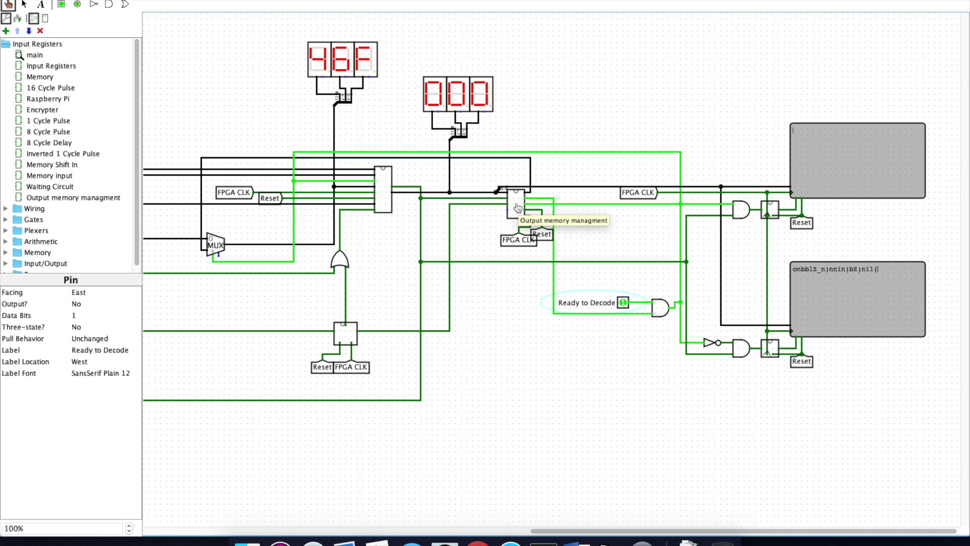
key("ctrl+2")
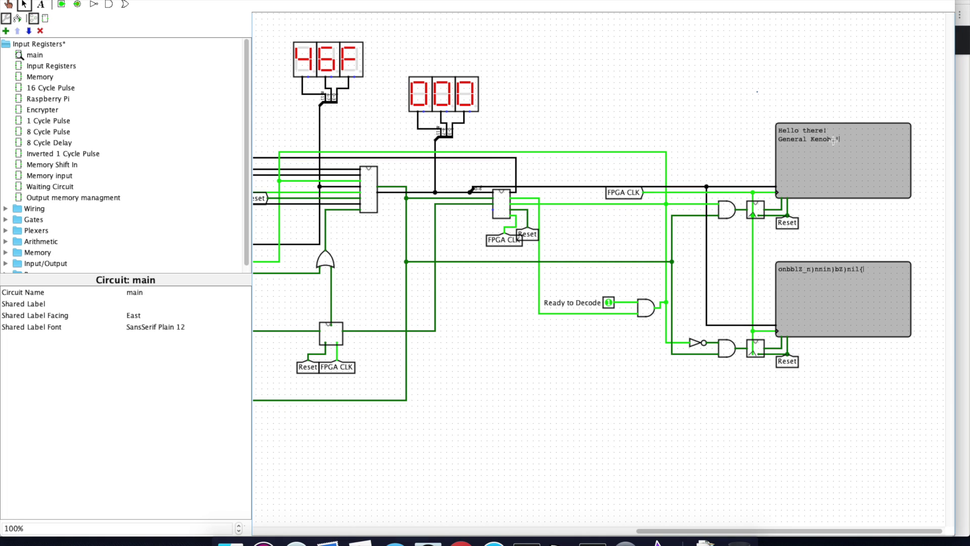
left_click_drag(757, 92, 916, 177)
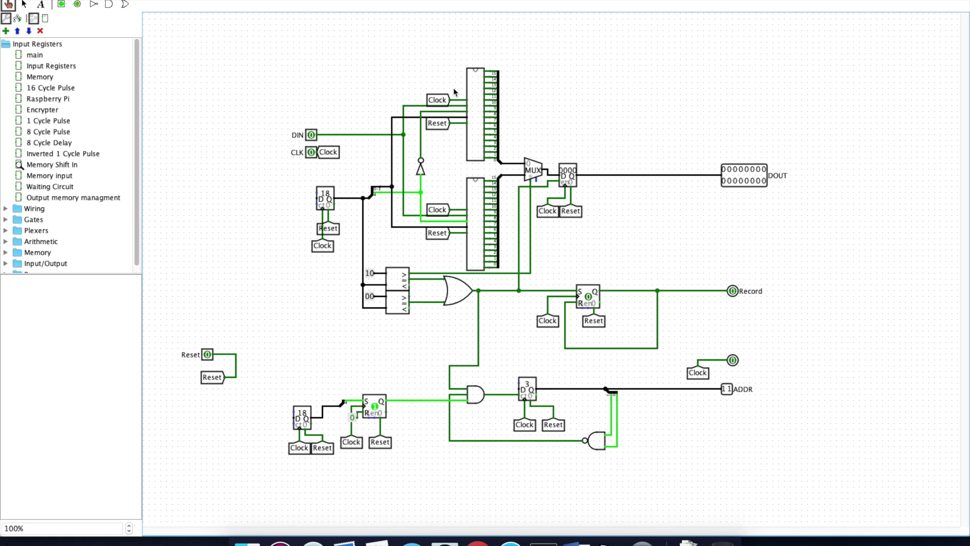
Step: Open the Memory input subcircuit from the explorer
left_click(476, 115)
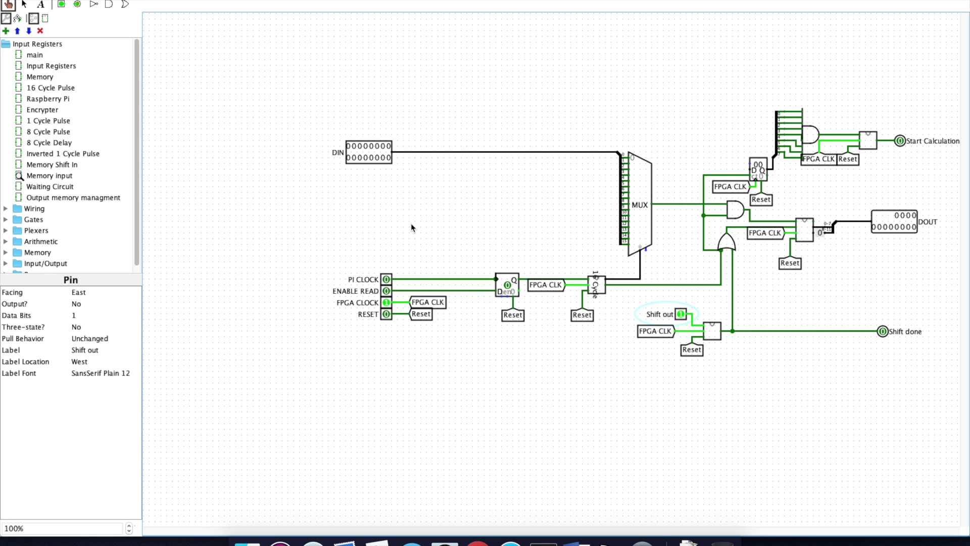
left_click(368, 159)
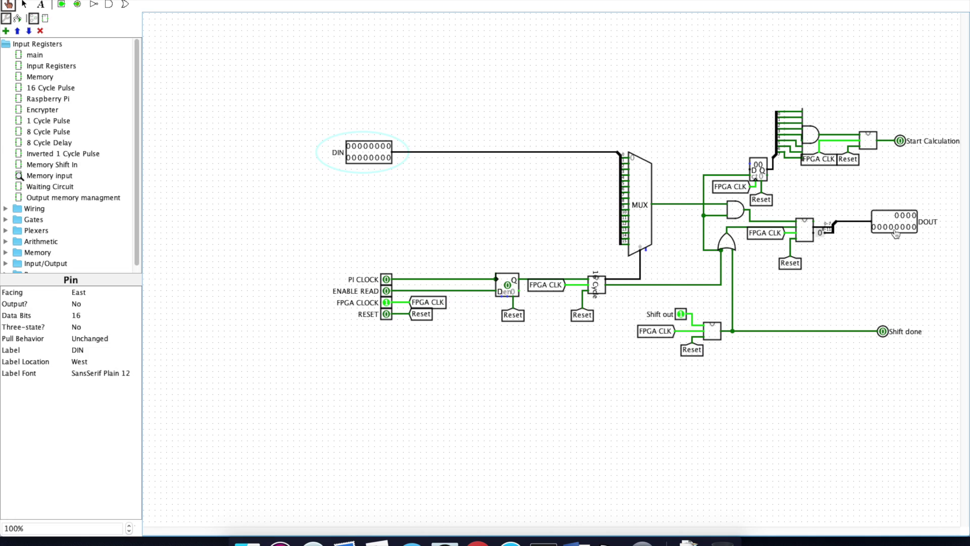
left_click(509, 290)
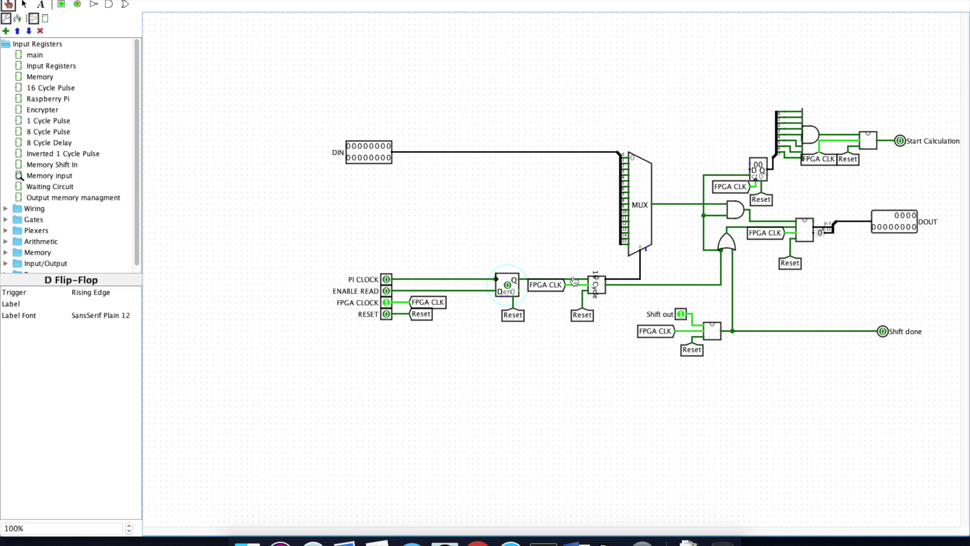
left_click(596, 287)
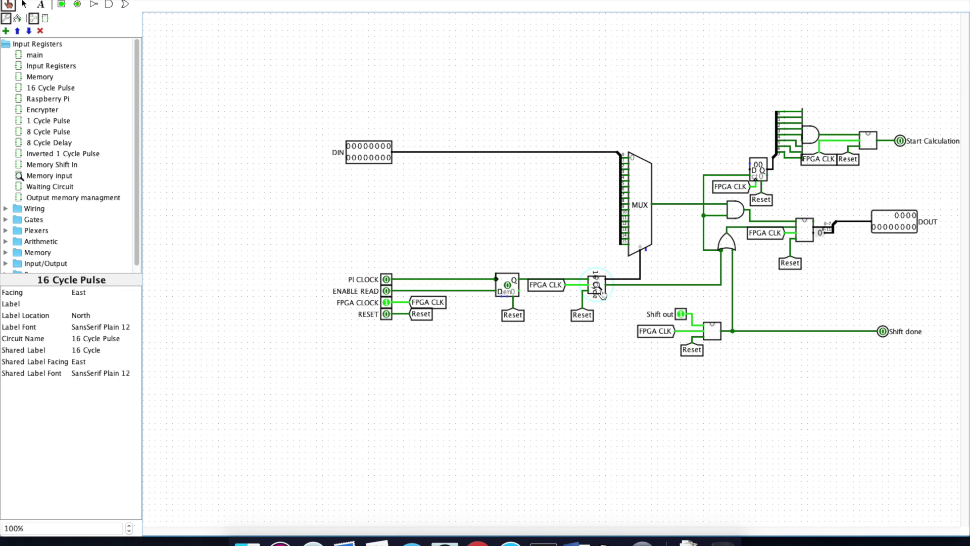
left_click(630, 286)
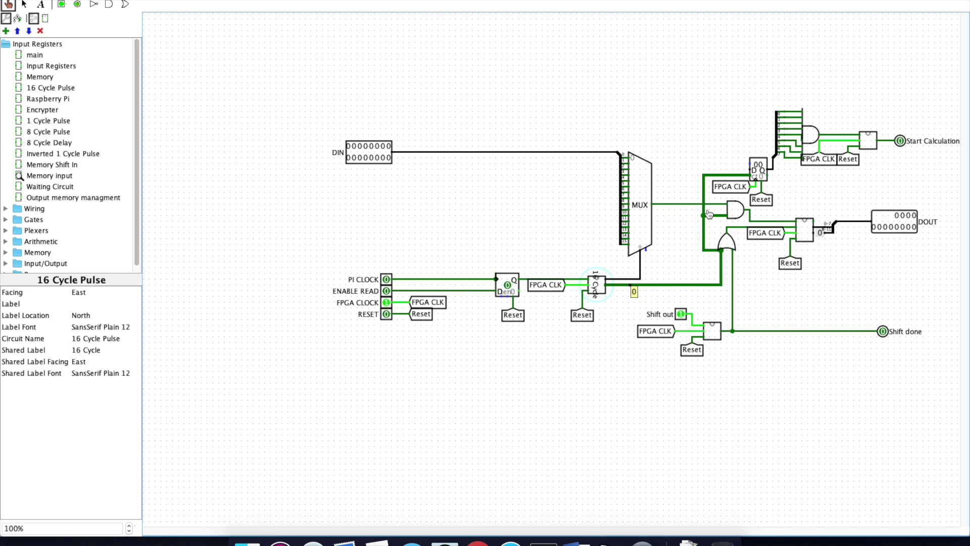
left_click(760, 176)
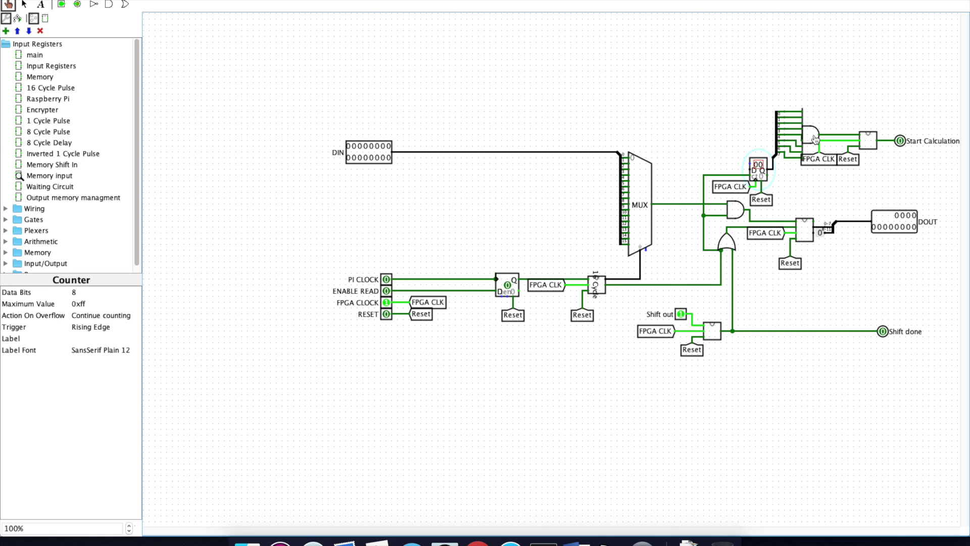
left_click(904, 148)
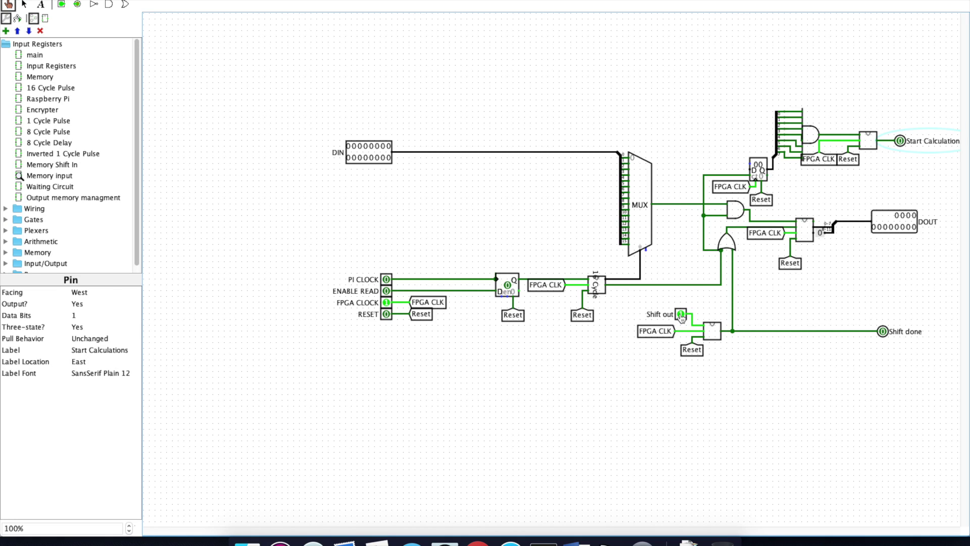
left_click(809, 232)
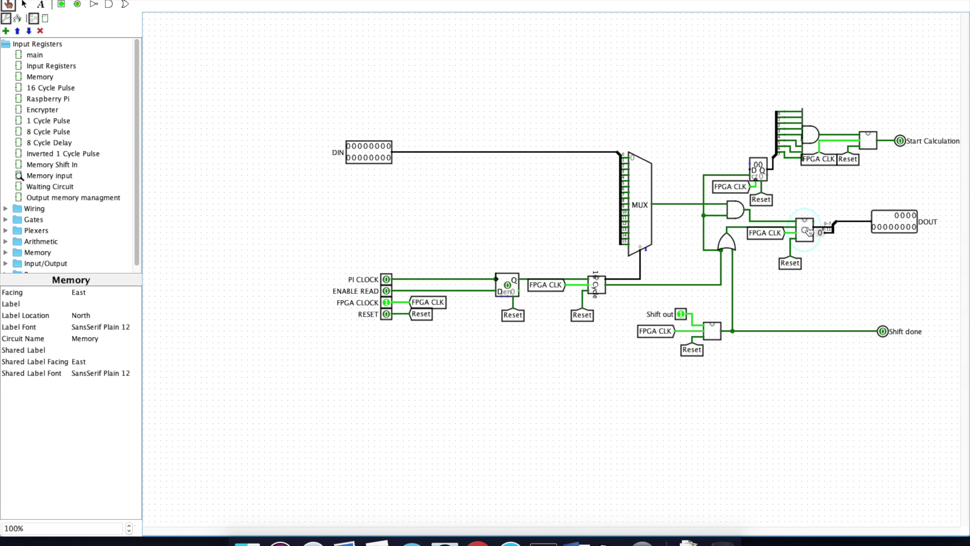
double_click(43, 110)
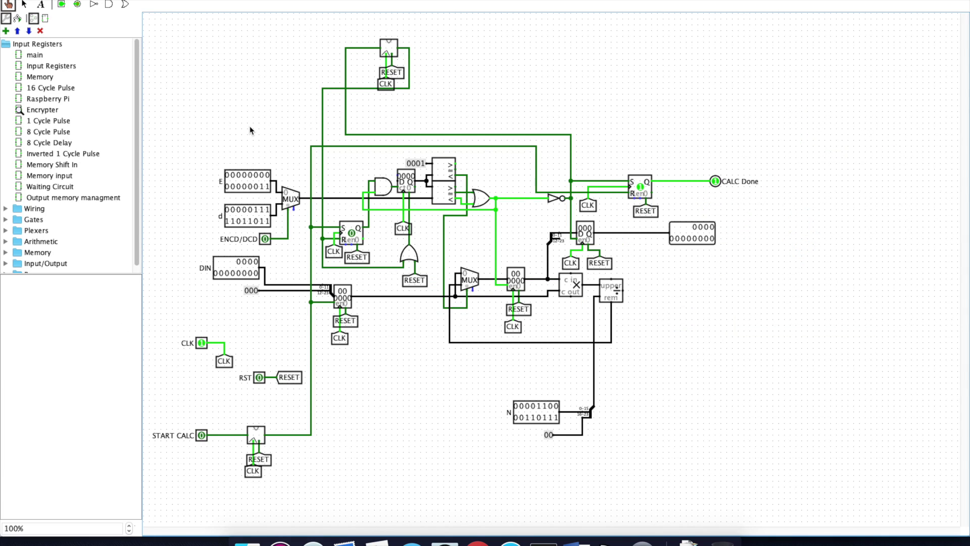
Step: Inspect the DIN pin, the 24-bit register below it and its output wire value
left_click(238, 275)
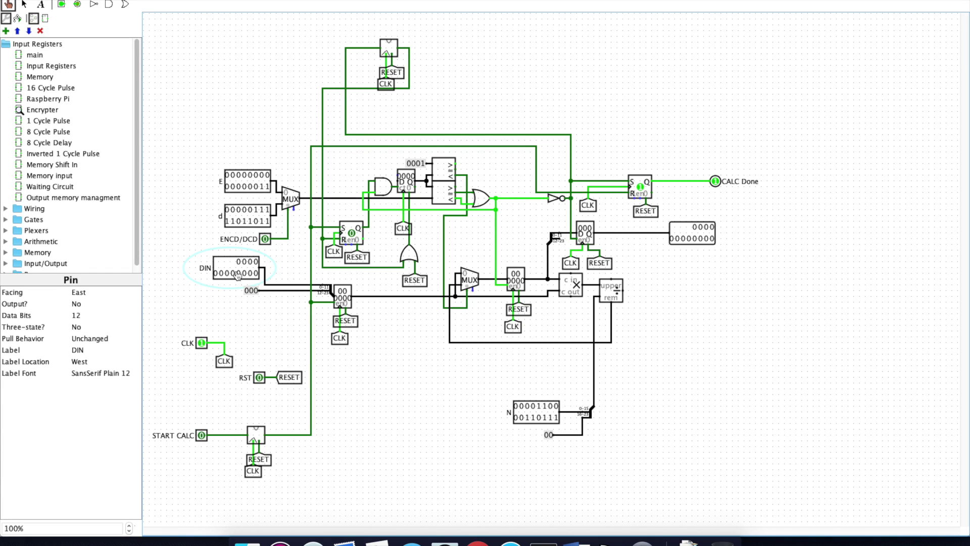
left_click(348, 299)
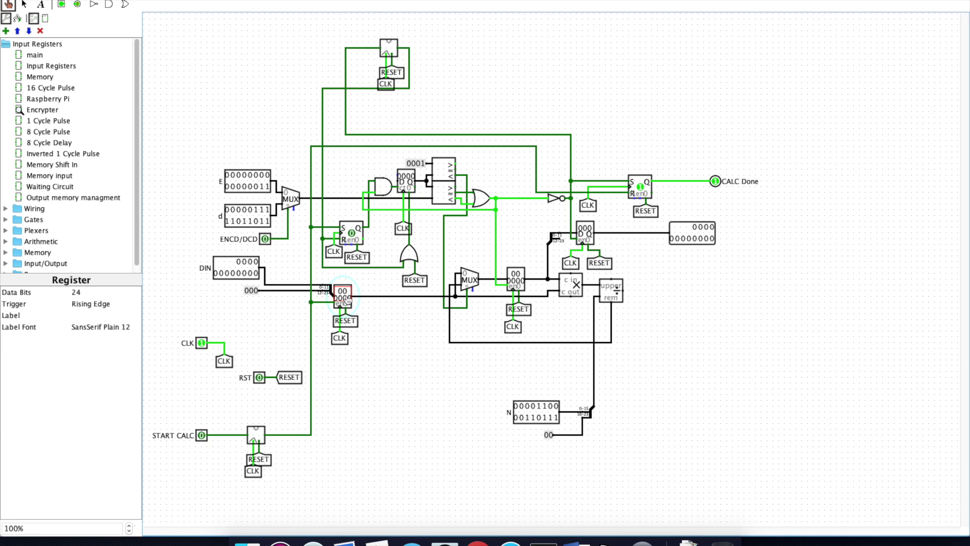
left_click(404, 297)
Step: Check the multiplier input, the 12-bit register, the CALC Done signal and the 12-bit output pin
mouse_move(612, 329)
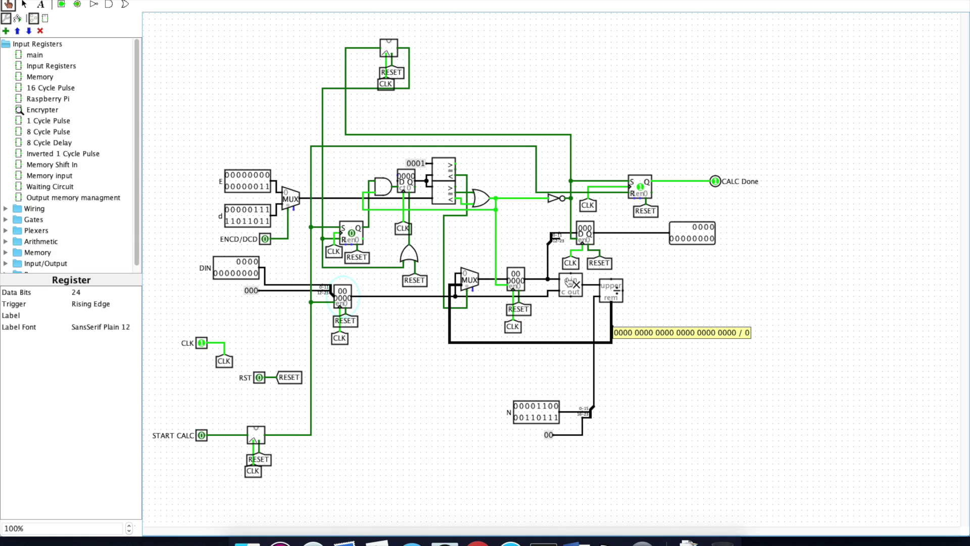
left_click(548, 266)
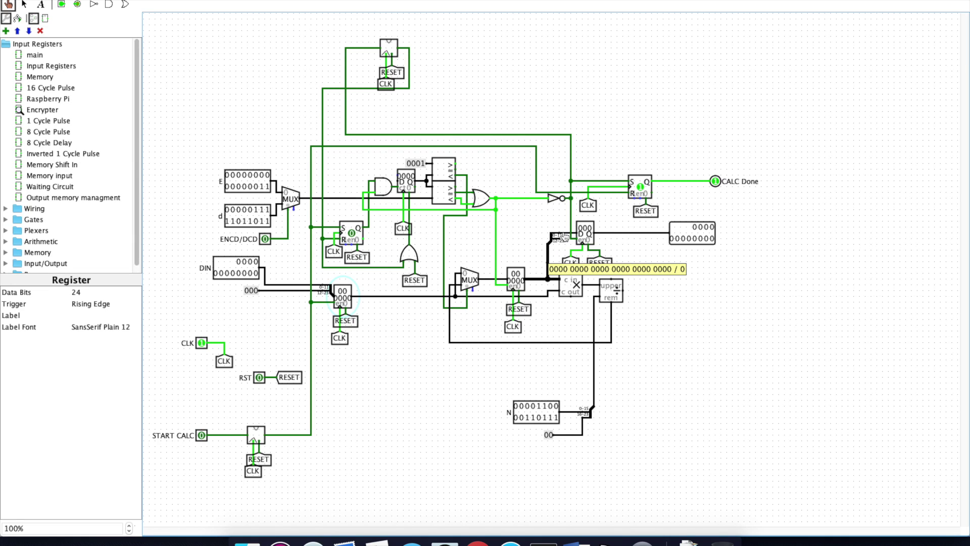
left_click(582, 236)
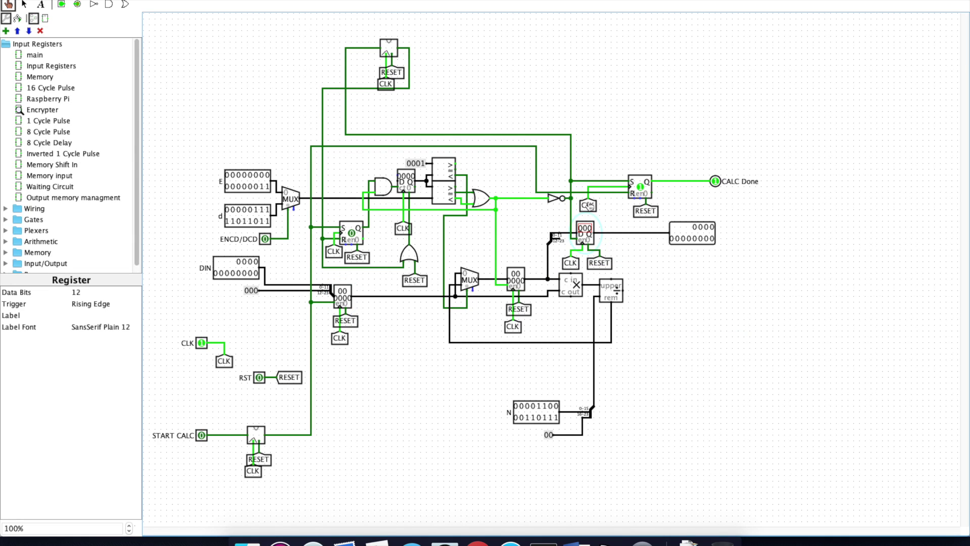
left_click(664, 182)
left_click(693, 238)
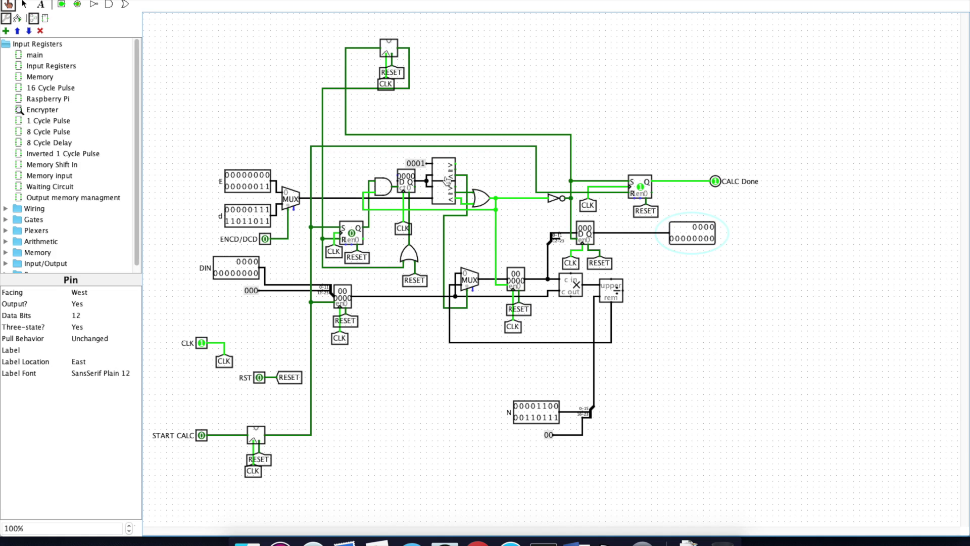
Step: Inspect the 16-bit counter's properties and the value on the wire into the MUX
left_click(412, 187)
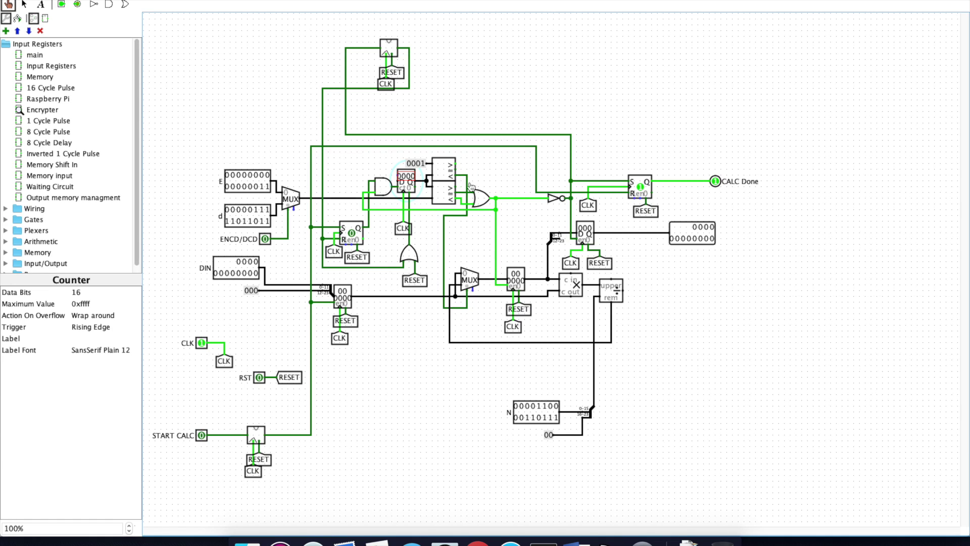
left_click(472, 289)
left_click(433, 299)
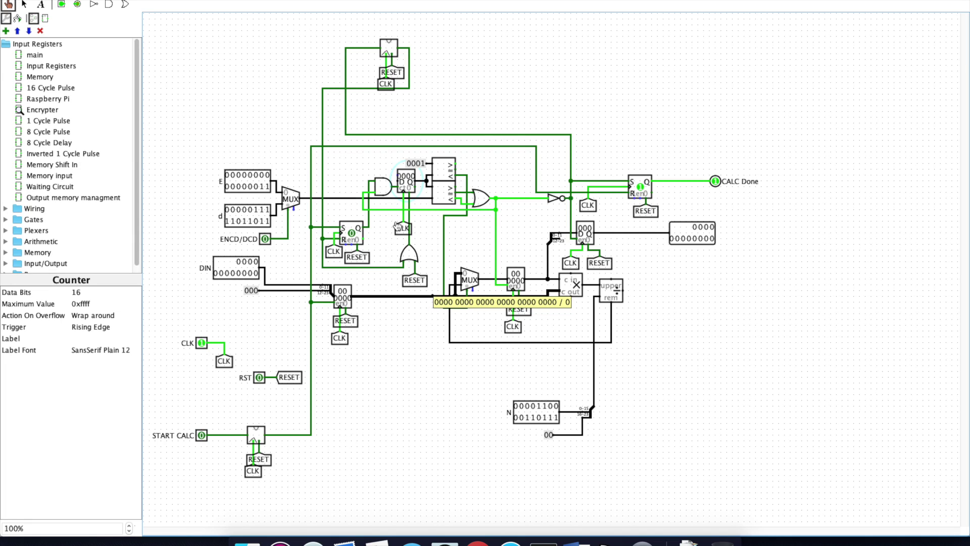
left_click(401, 184)
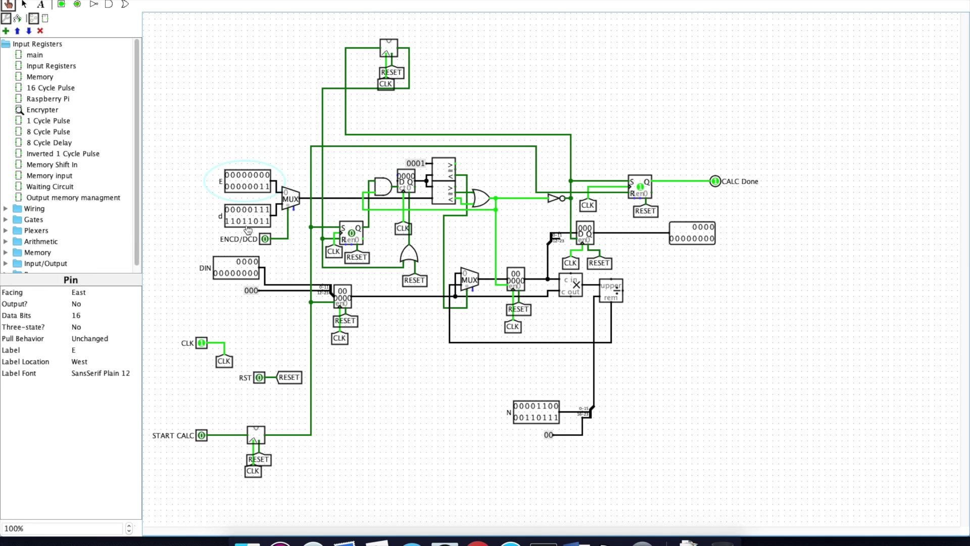
Step: Check the top feedback loop value and toggle the S-R latch so CALC Done drops to 0 and returns to 1
left_click(571, 190)
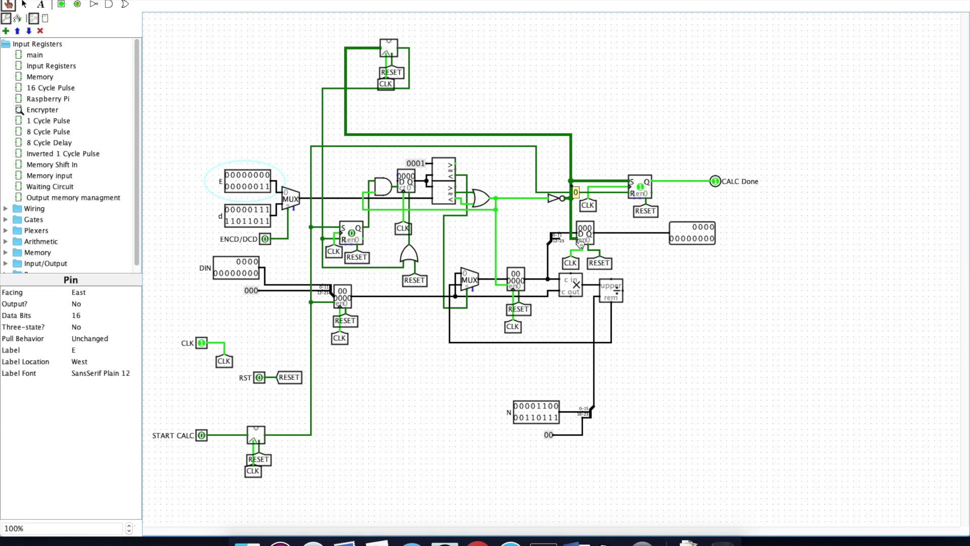
left_click(541, 281)
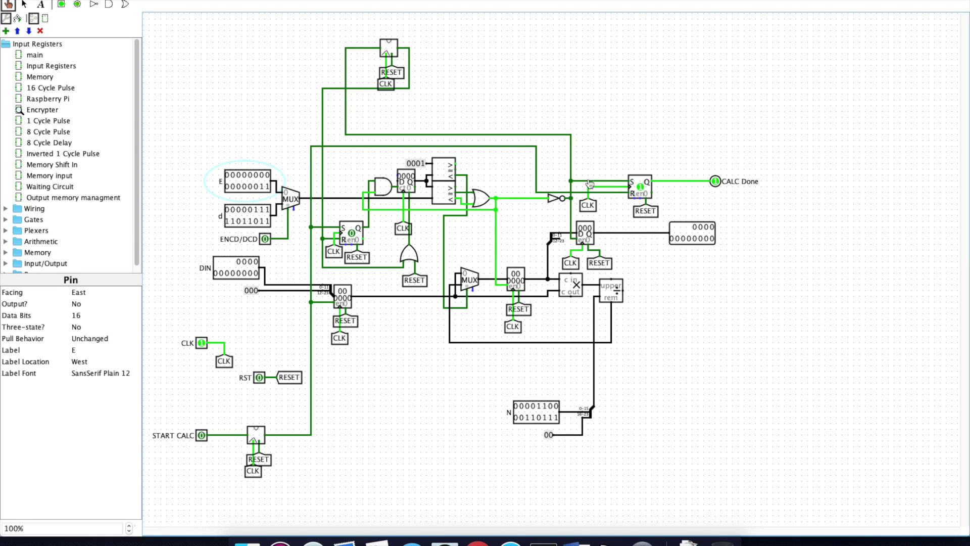
left_click(643, 190)
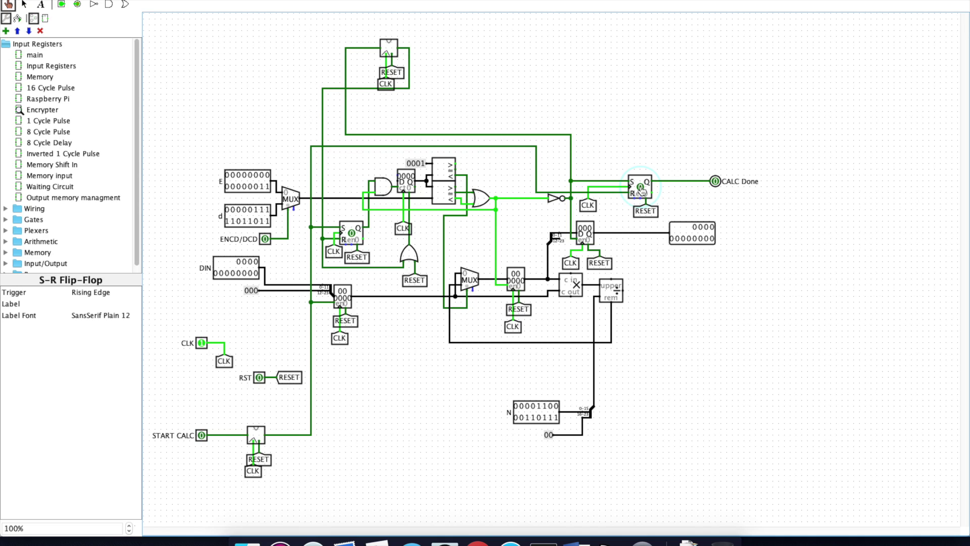
left_click(642, 191)
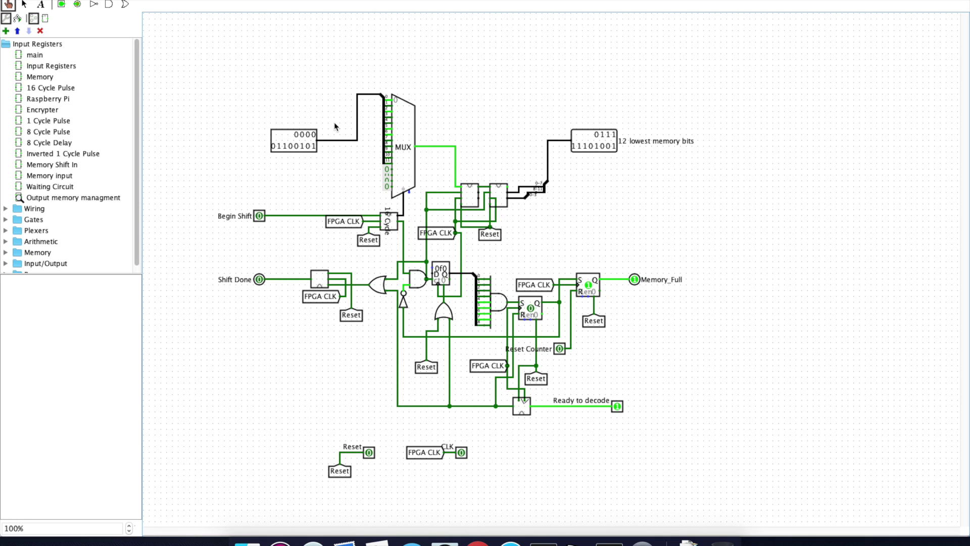
left_click(470, 195)
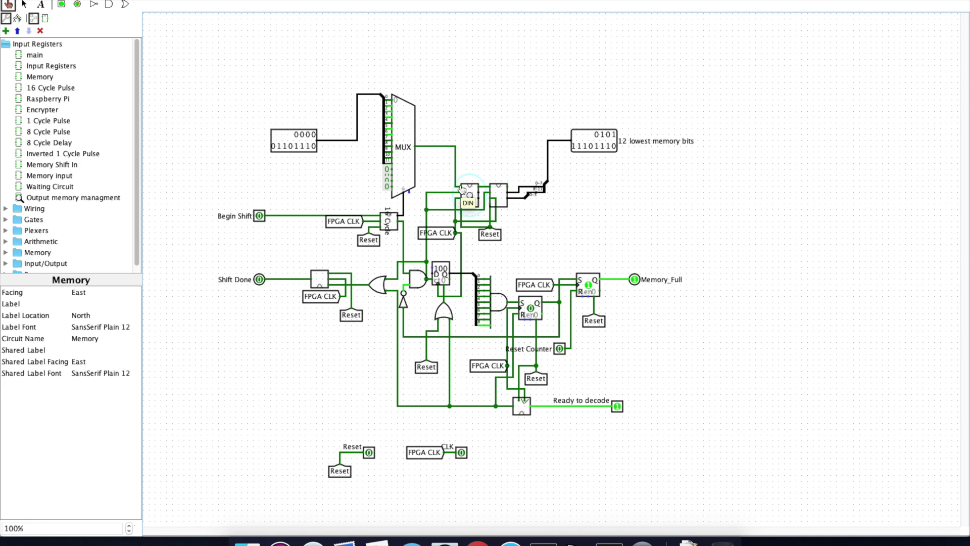
double_click(35, 54)
Step: Show the properties of the Waiting Circuit, Output memory managment, Memory input and Encrypter blocks
left_click(457, 334)
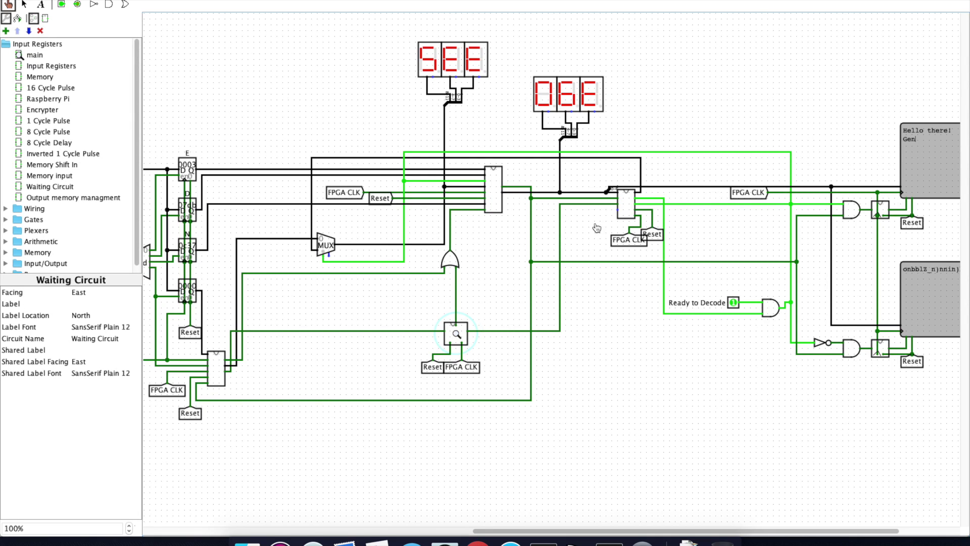
left_click(622, 206)
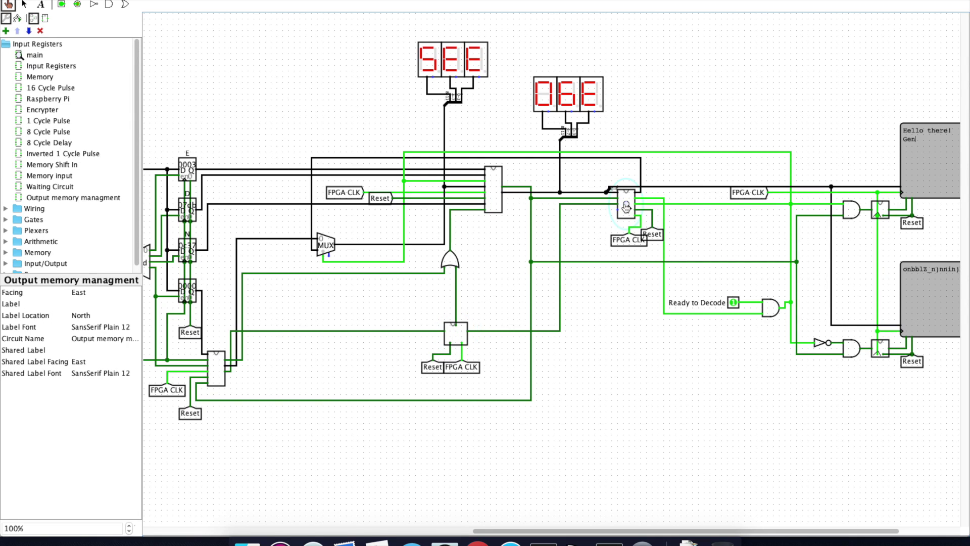
left_click(225, 378)
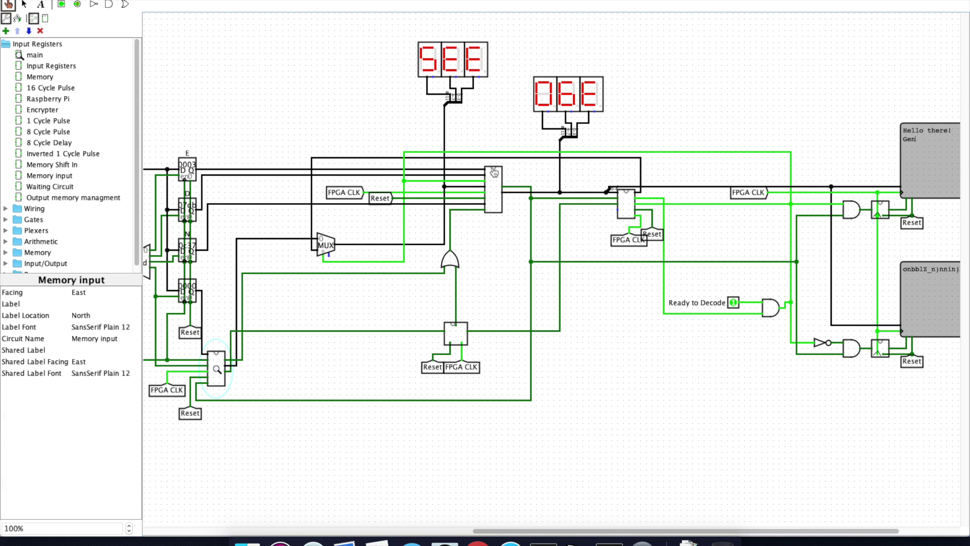
left_click(492, 193)
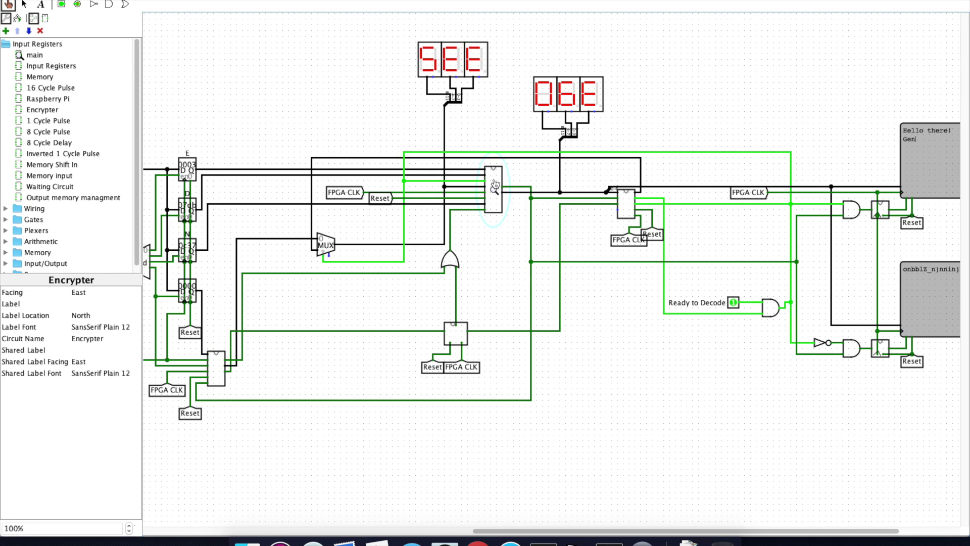